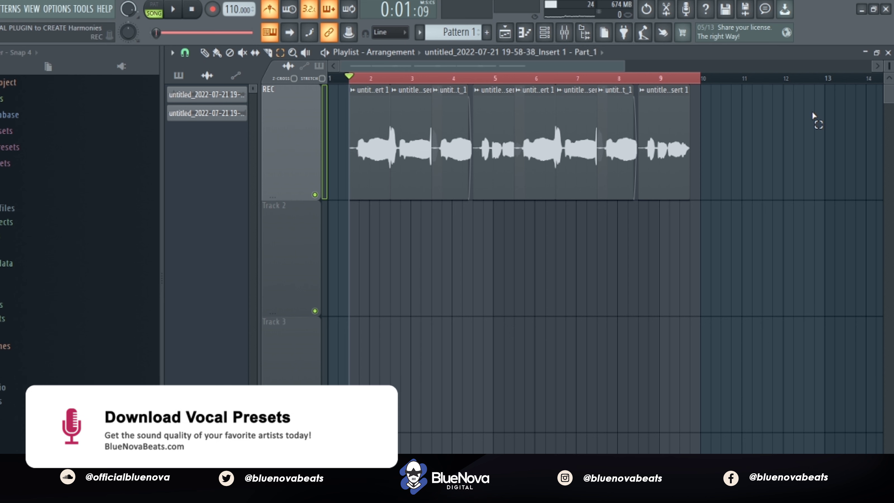
Add a unison harmony voice, place it well left of centre in the stereo field, and audition it against the vocal.
key("space")
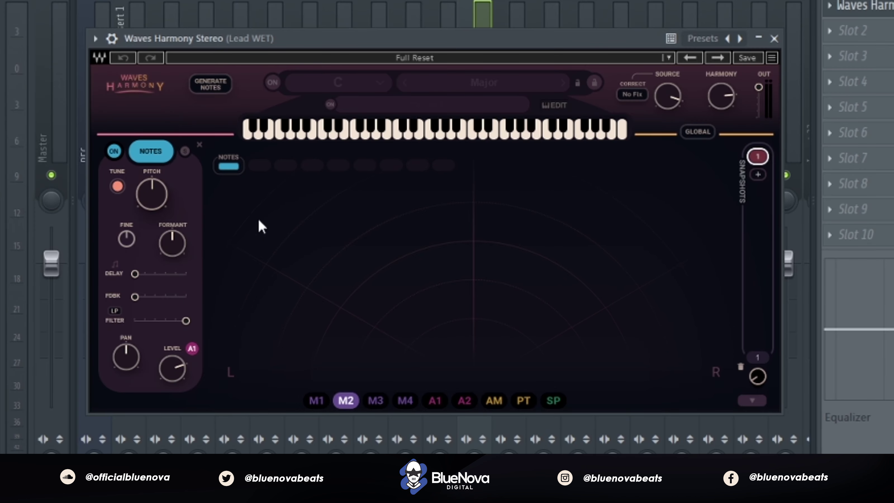
left_click(260, 165)
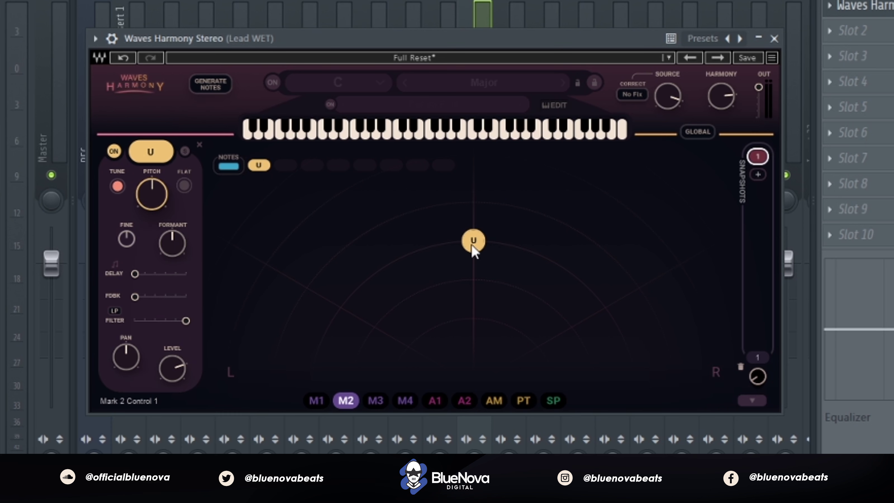
left_click_drag(472, 246, 328, 244)
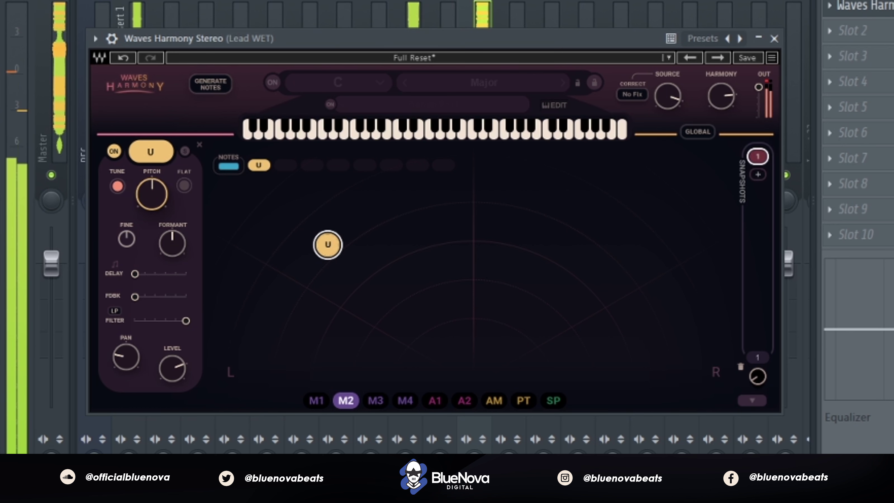
left_click_drag(327, 245, 313, 216)
key("space")
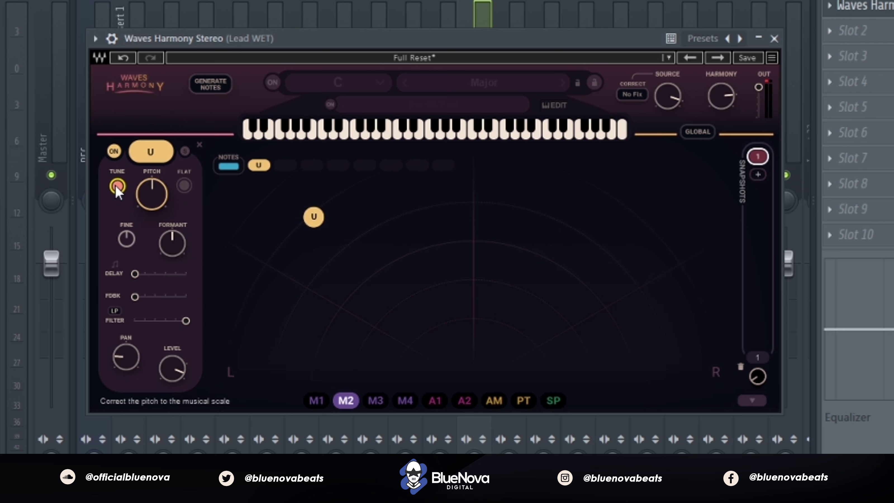
key("space")
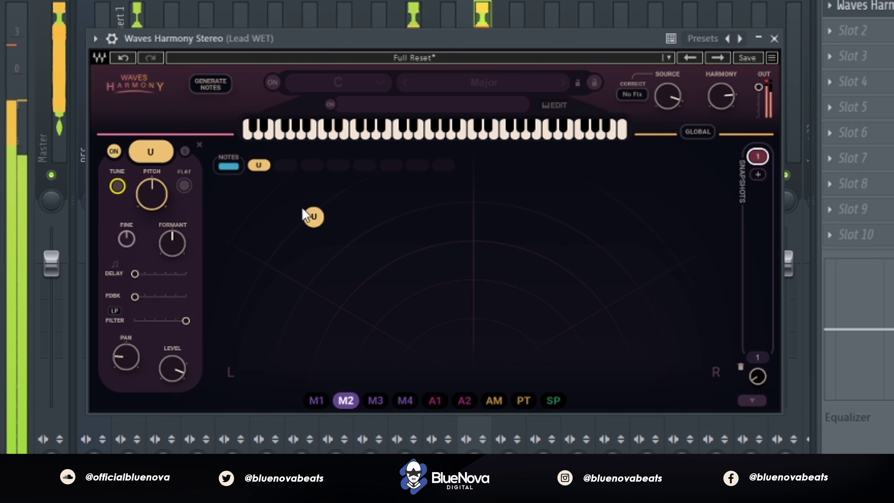
left_click_drag(314, 216, 328, 247)
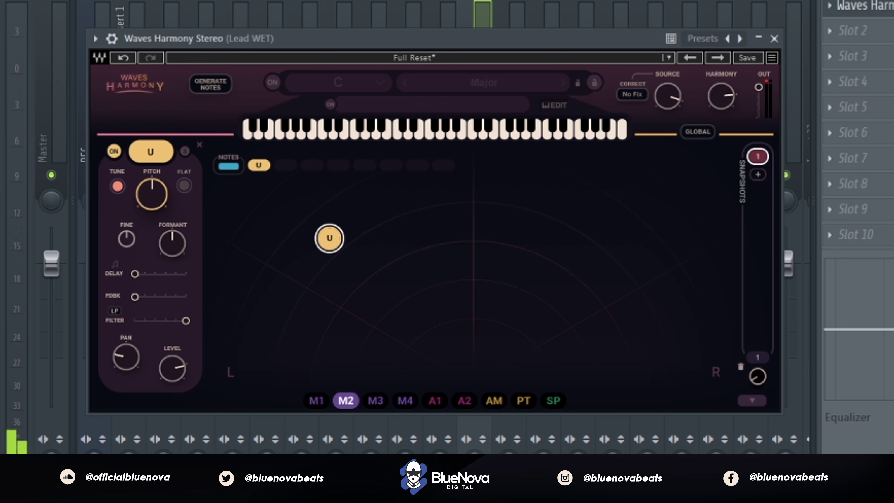
Set the first harmony voice's formant to -10 during playback, then stop playback.
mouse_move(172, 243)
left_mouse_down()
mouse_move(172, 233)
mouse_move(171, 260)
left_mouse_up()
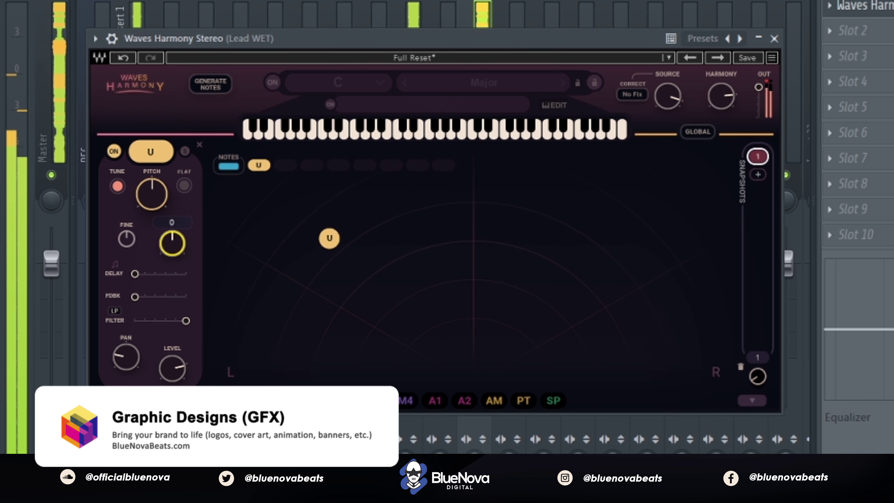
left_click_drag(172, 261, 172, 275)
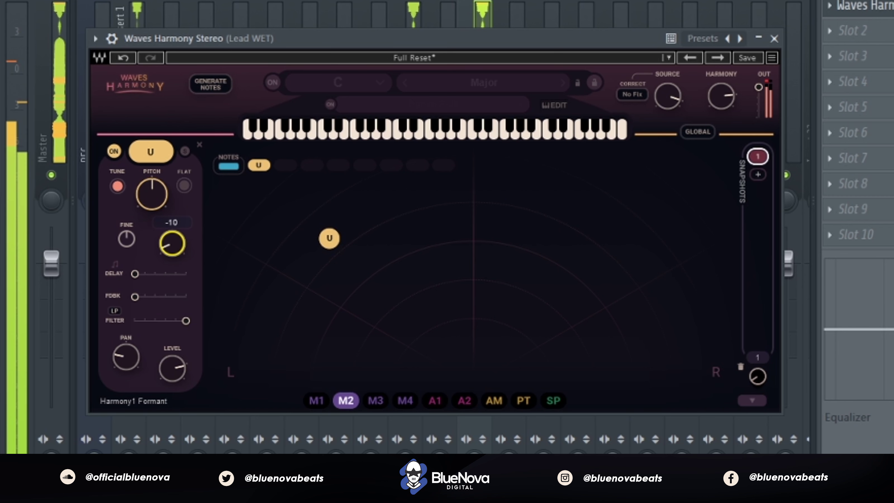
key("space")
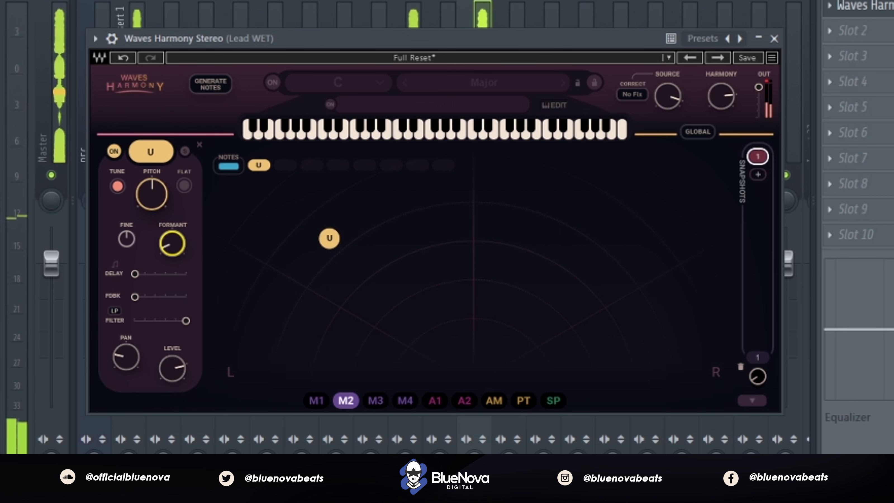
Add a second unison voice, place it well right of centre opposite the first, and audition the pair.
mouse_move(293, 164)
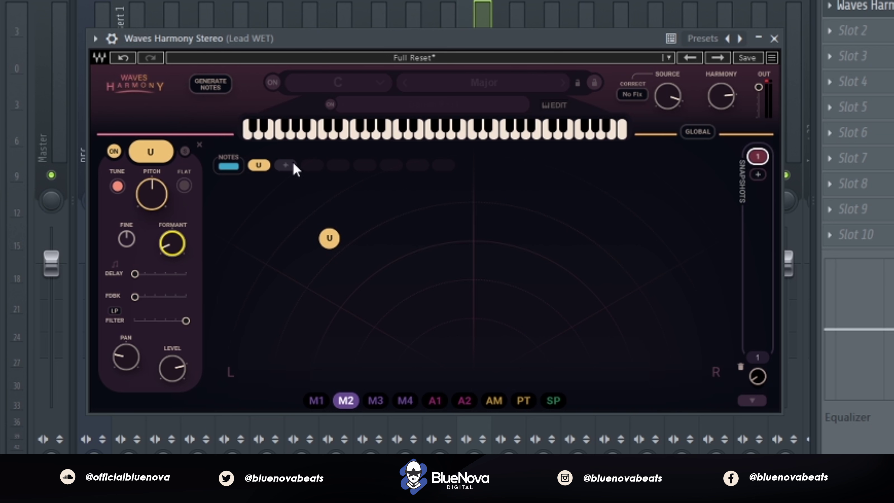
left_click(286, 165)
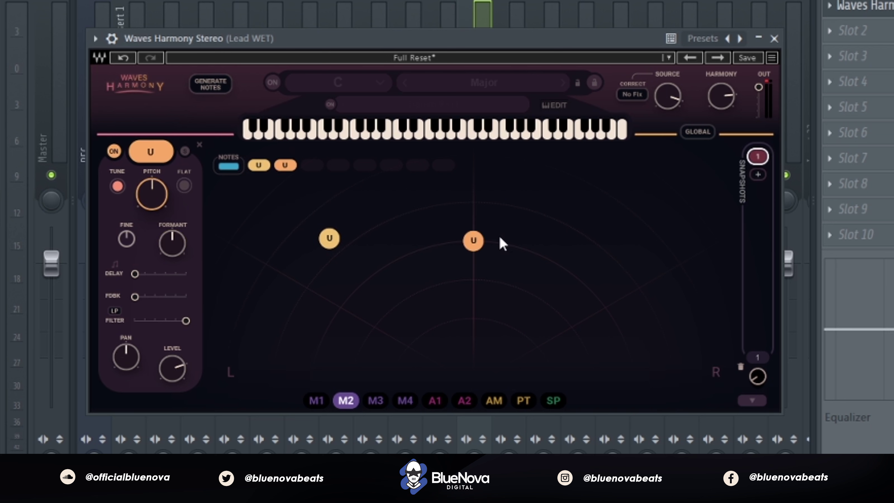
left_click_drag(474, 241, 597, 244)
key("space")
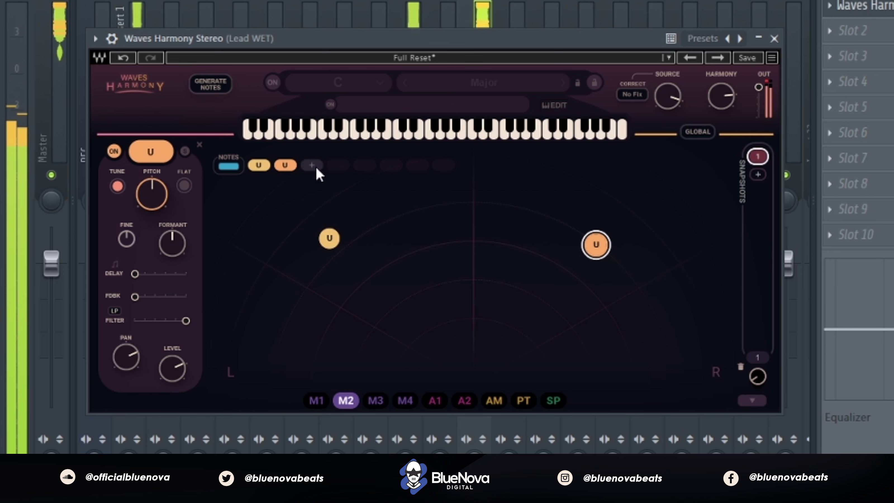
left_click_drag(595, 246, 573, 229)
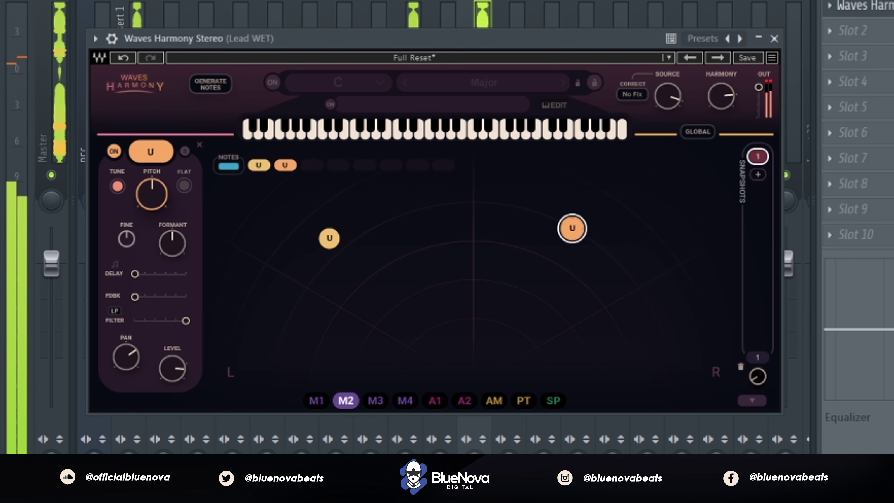
Set the second voice's formant to 5 and the first voice's formant to a moderate negative amount.
mouse_move(171, 251)
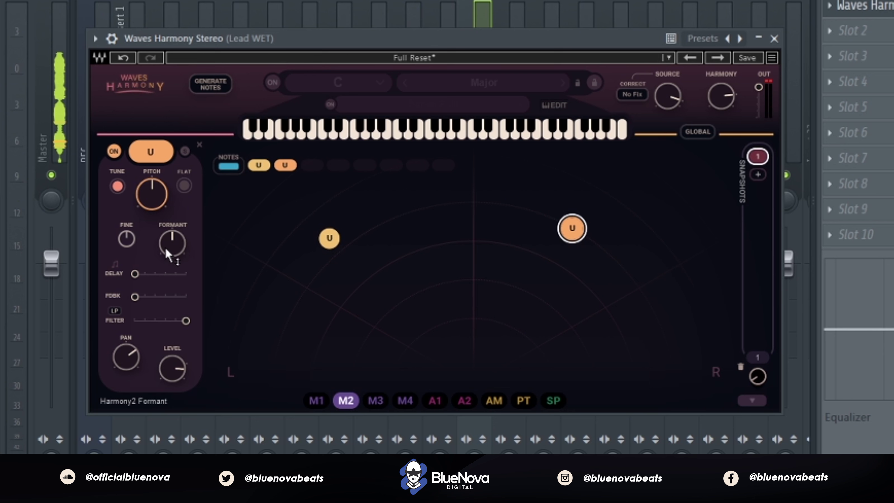
left_click_drag(171, 253, 170, 243)
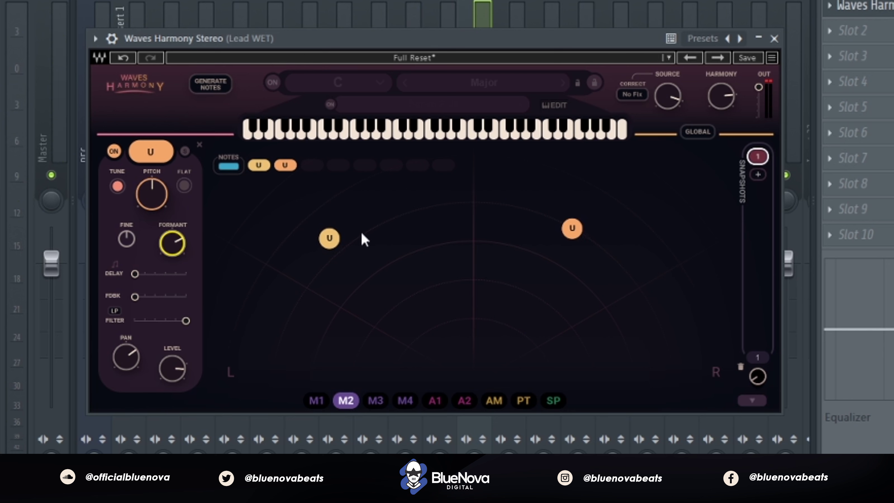
left_click(329, 238)
left_click_drag(172, 244, 172, 252)
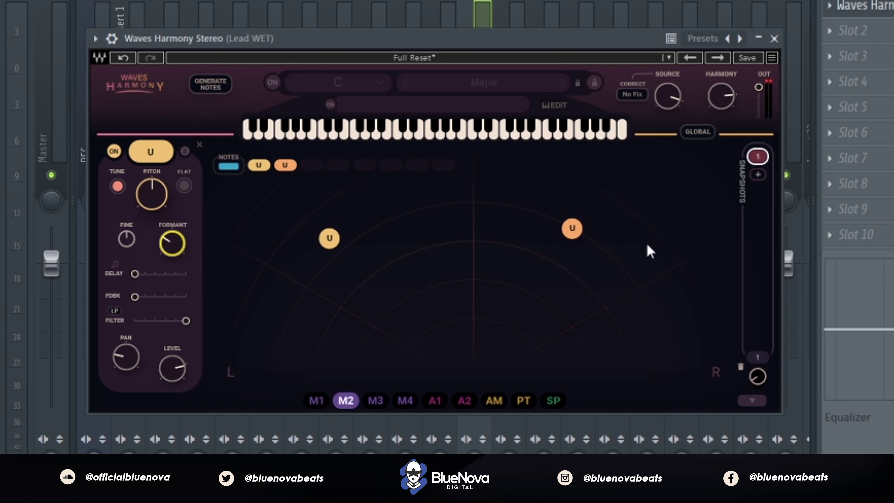
Shift the second voice further right in the stereo field to mirror the first voice, adjusting its position during playback.
left_click_drag(572, 228, 580, 230)
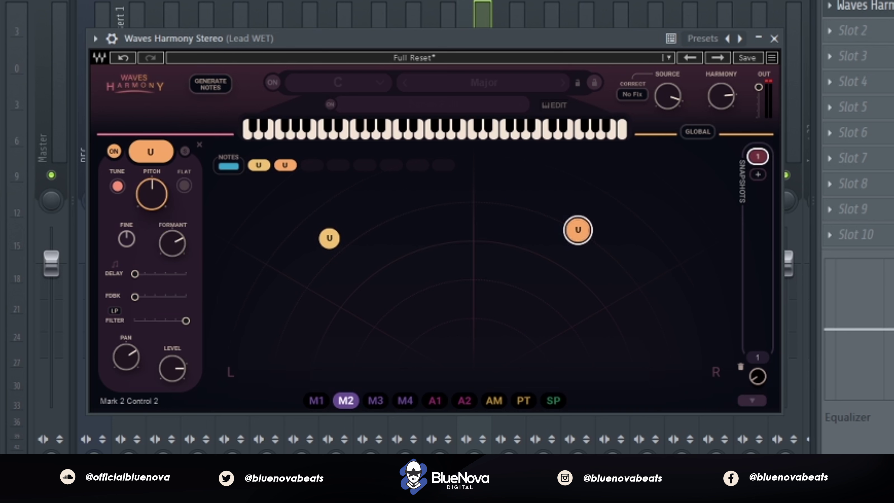
left_click(184, 254)
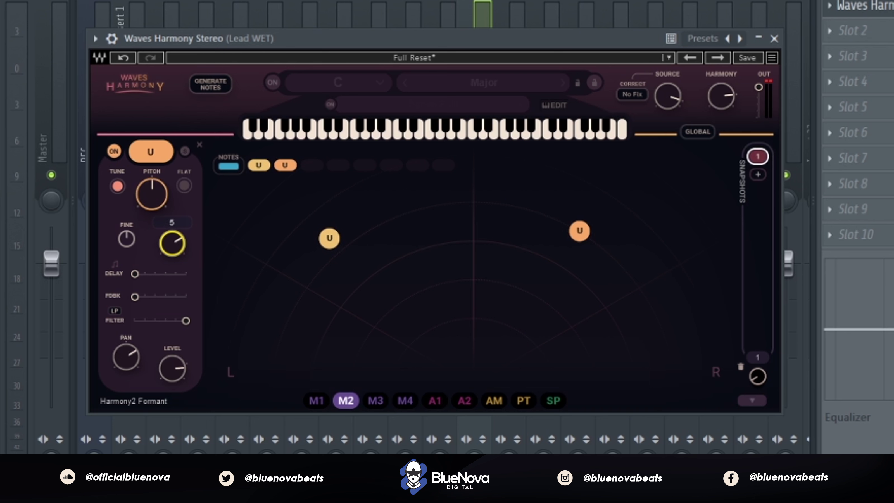
key("space")
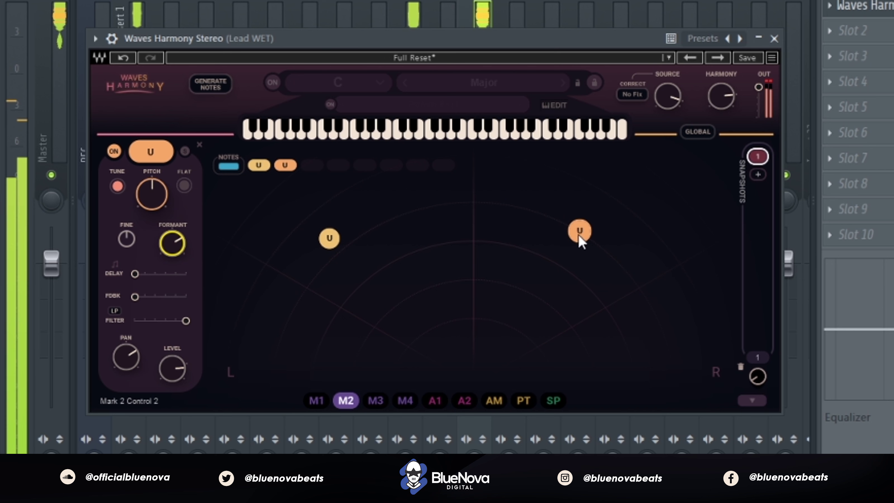
mouse_move(579, 236)
left_mouse_down()
mouse_move(587, 227)
mouse_move(562, 208)
mouse_move(593, 236)
mouse_move(579, 238)
mouse_move(603, 243)
mouse_move(595, 245)
left_mouse_up()
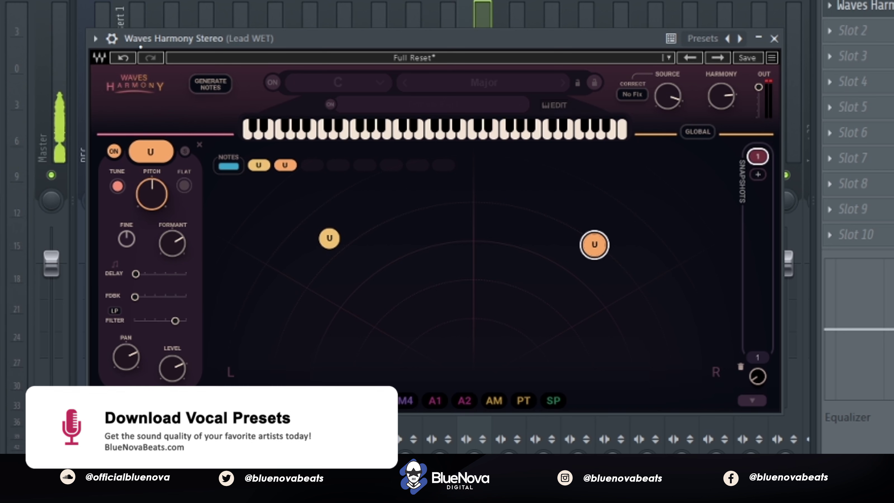
Add a third unison voice slightly left of centre at a lower level than the outer voices, and lower its formant slightly.
left_click(316, 169)
left_click_drag(473, 239, 424, 283)
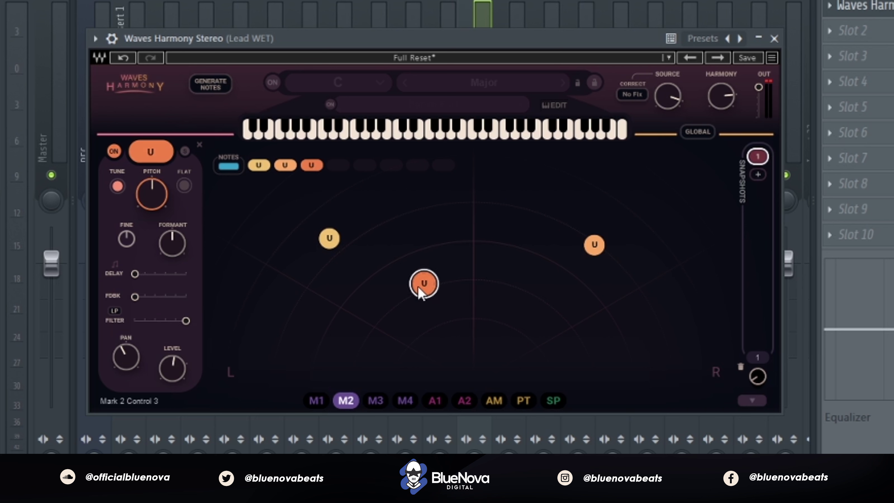
left_click_drag(167, 244, 172, 243)
left_click_drag(425, 283, 423, 288)
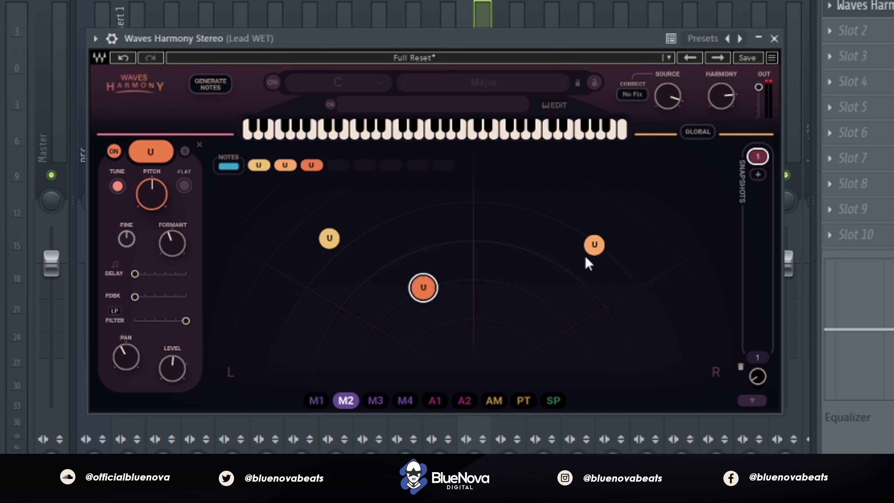
Add a fourth unison voice slightly right of centre, mirroring the third, and raise its formant slightly.
left_click(337, 165)
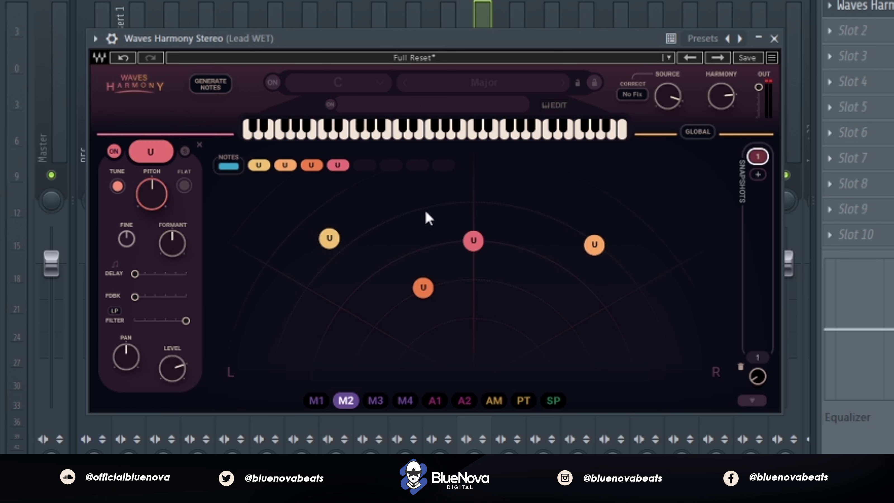
left_click_drag(478, 238, 515, 285)
left_click_drag(173, 241, 173, 242)
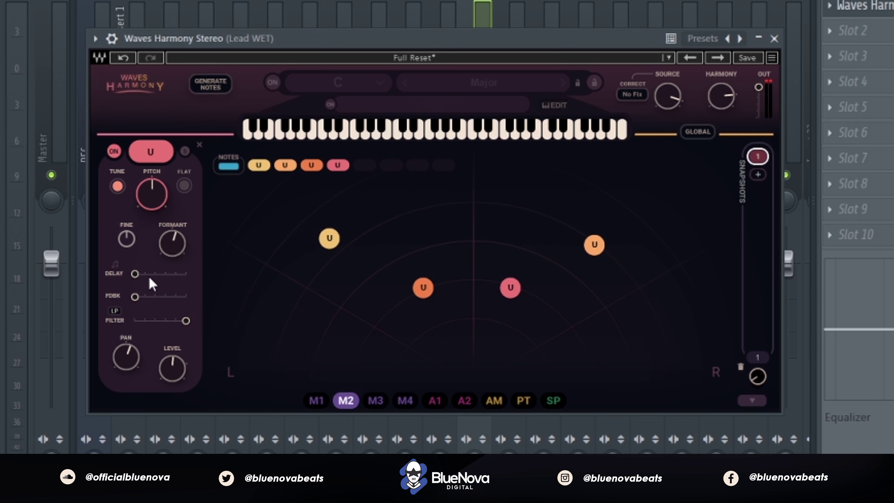
Apply a very short delay to the fourth and third voices, and raise the third voice's feedback to about a third of its range.
left_click_drag(136, 274, 135, 274)
left_click(425, 290)
left_click_drag(136, 277, 138, 277)
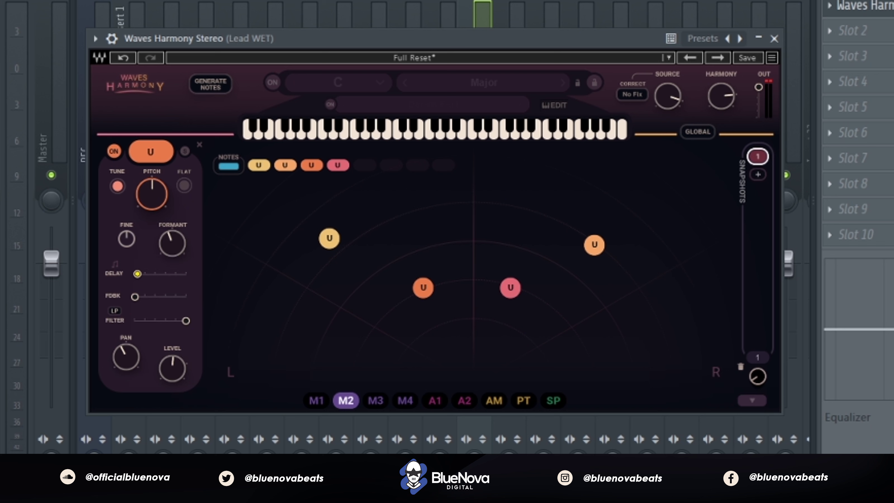
left_click(424, 290)
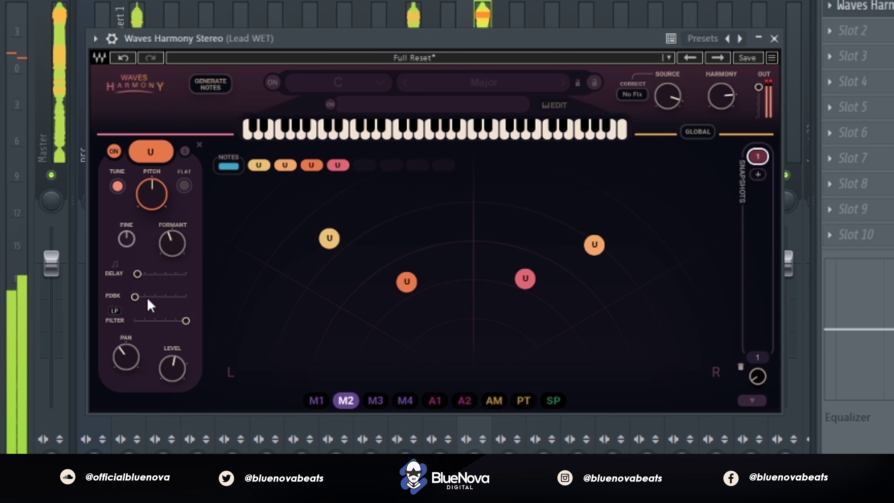
mouse_move(148, 299)
left_mouse_down()
mouse_move(165, 298)
mouse_move(152, 297)
left_mouse_up()
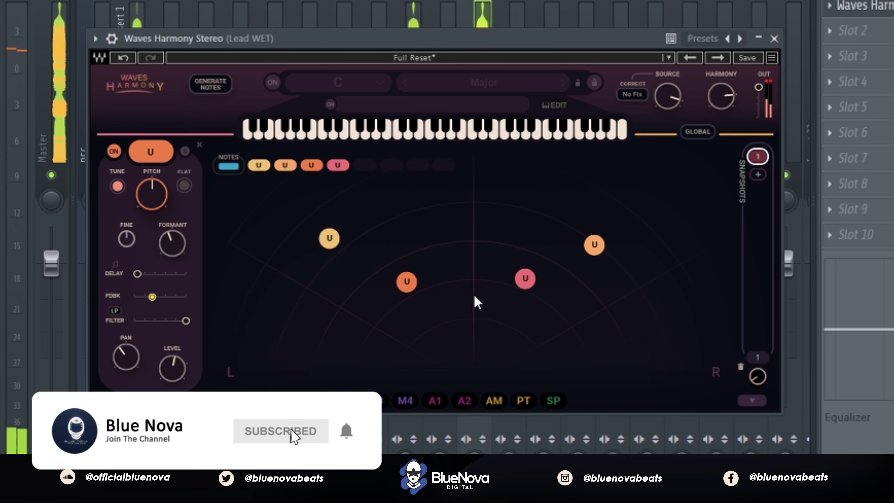